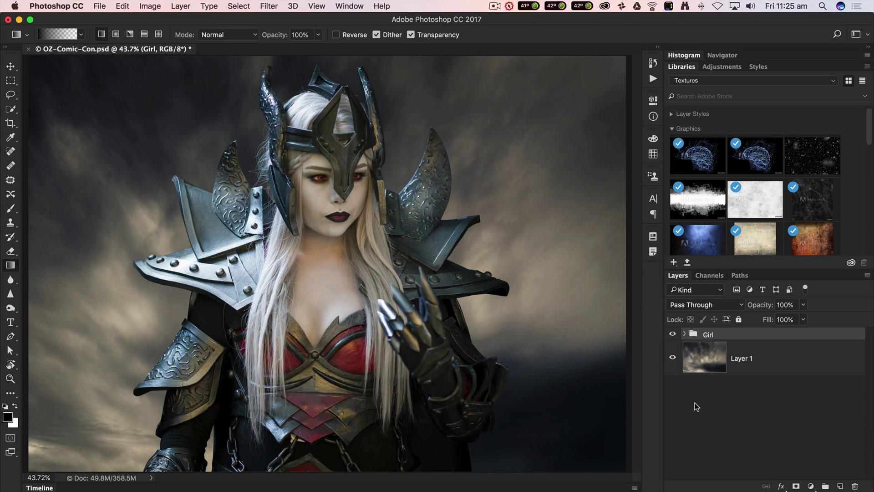
Step: Compare the cloud background with the girl hidden and shown, then save the clouds to the library
click(673, 357)
click(673, 336)
click(674, 335)
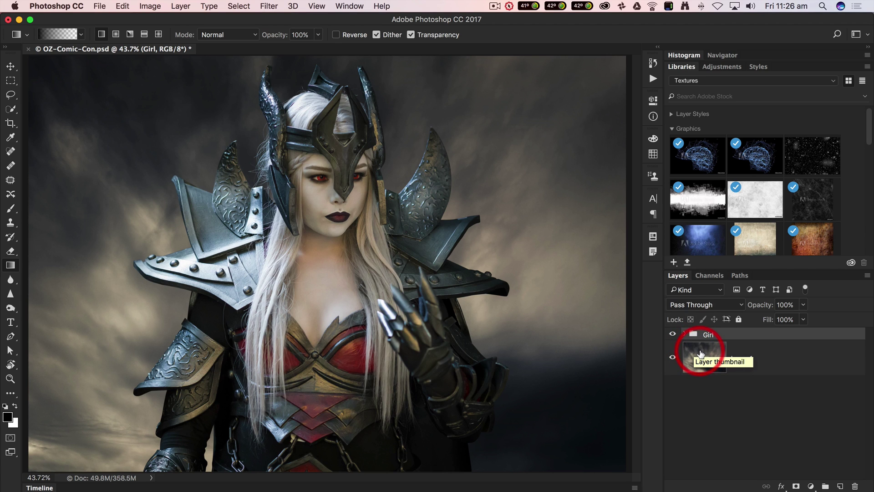
mouse_move(701, 354)
mouse_down()
mouse_move(704, 207)
mouse_move(700, 350)
mouse_up()
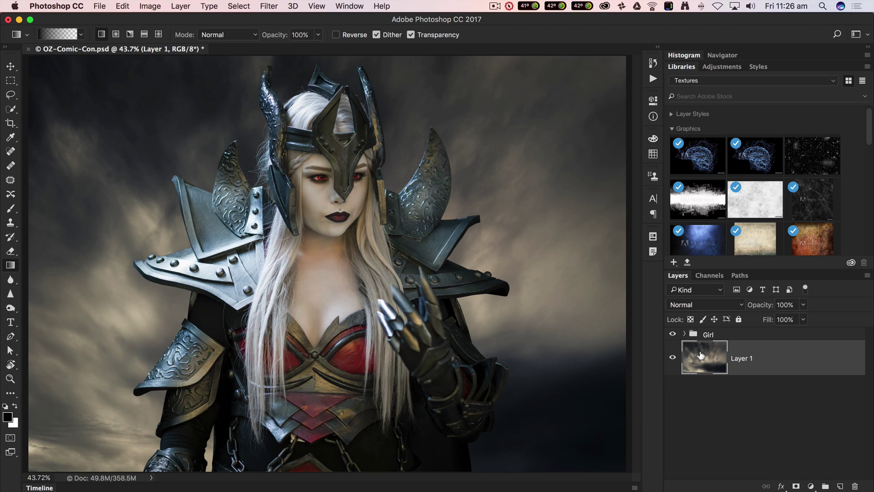
Step: Select the abstract paint splatter graphic in the Textures library
click(696, 204)
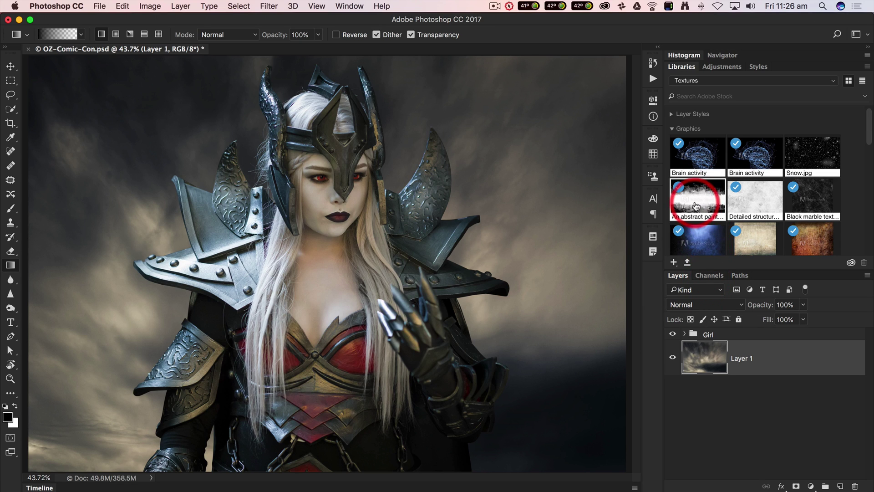
click(834, 82)
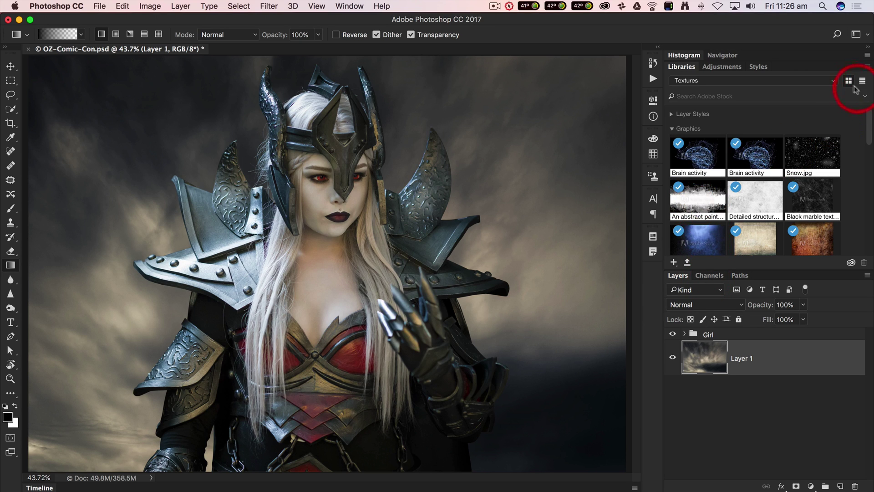
click(723, 214)
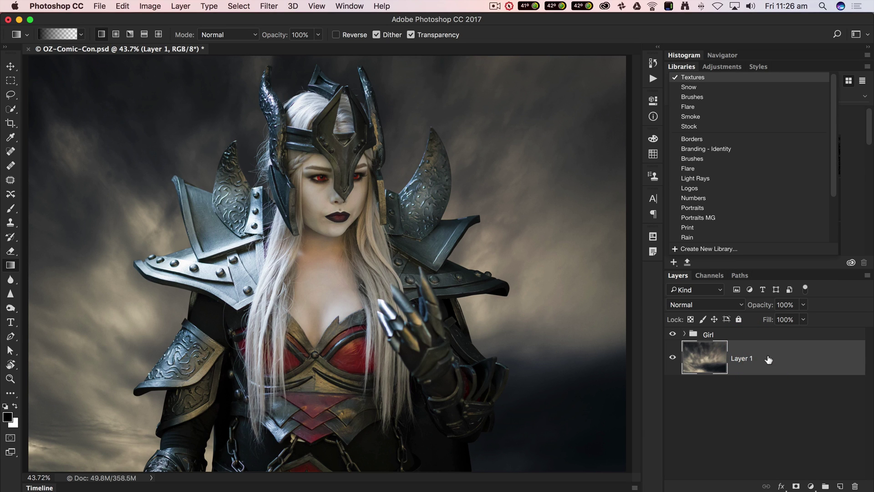
click(819, 80)
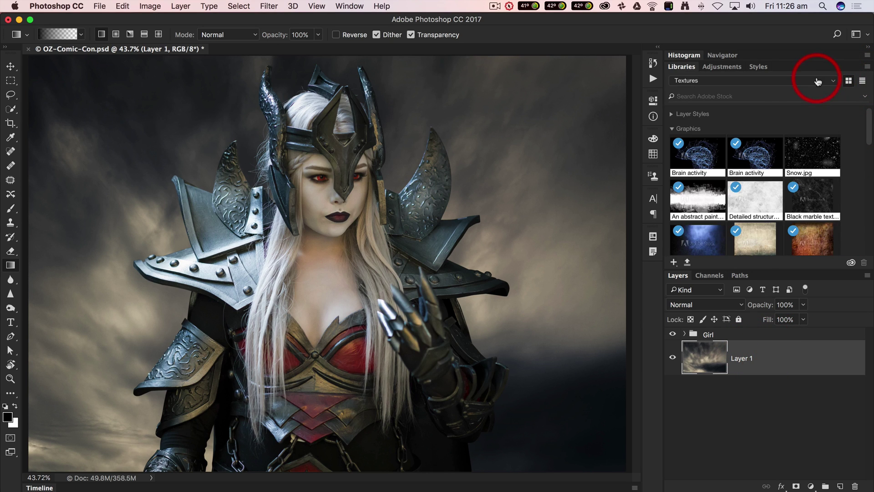
Step: Place the paint splatter as a linked layer and stretch it past every canvas edge
right_click(696, 200)
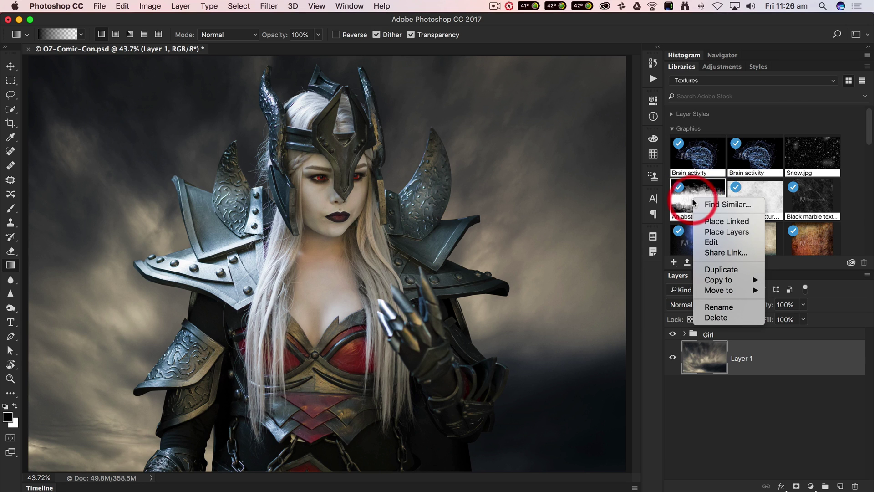
click(712, 222)
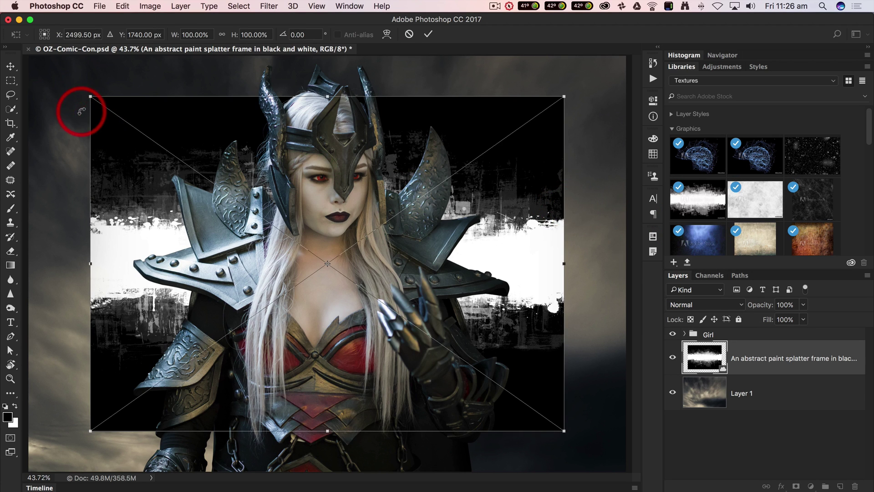
drag(89, 97, 28, 51)
drag(565, 432, 625, 481)
key(super+0)
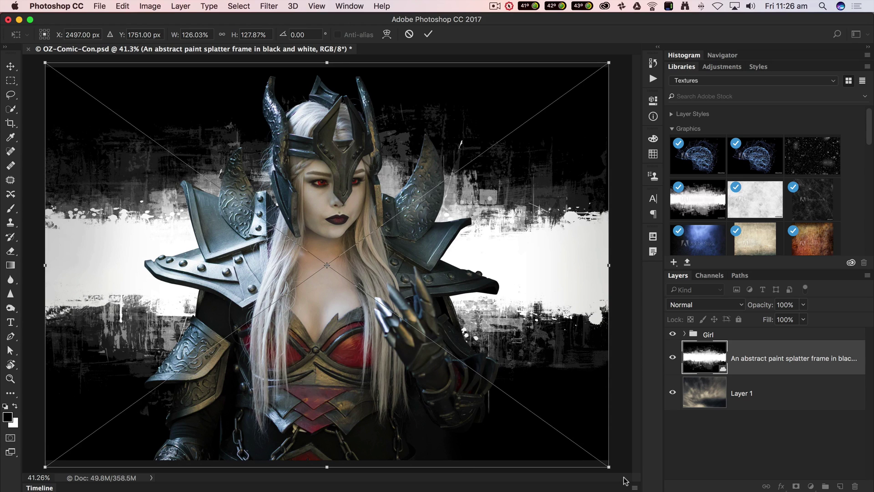
key(super+minus)
key(super+minus)
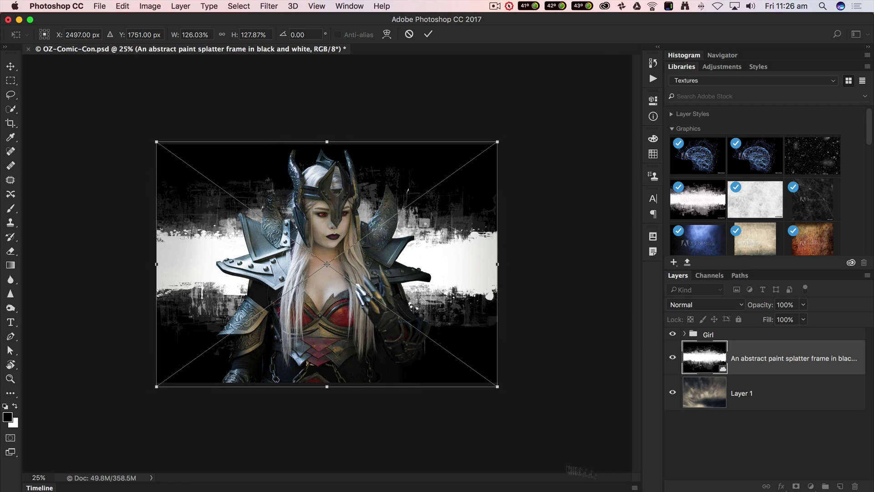
drag(327, 386, 326, 424)
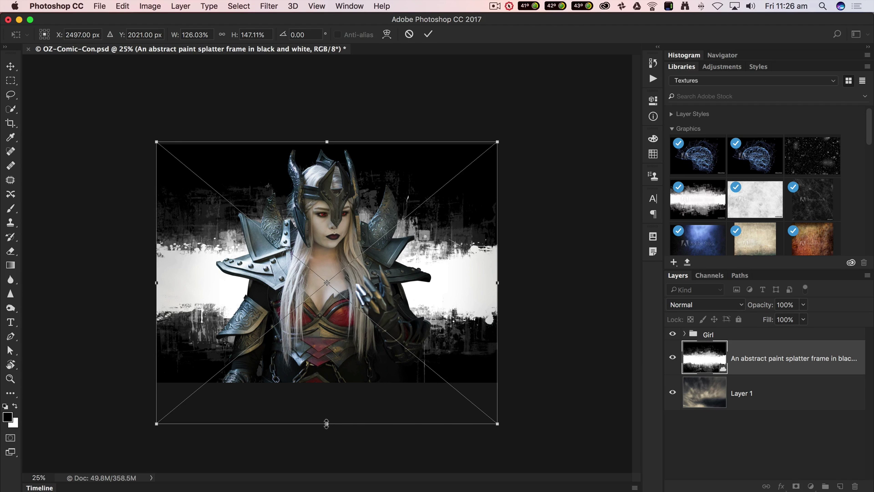
key(Return)
key(g)
key(super+0)
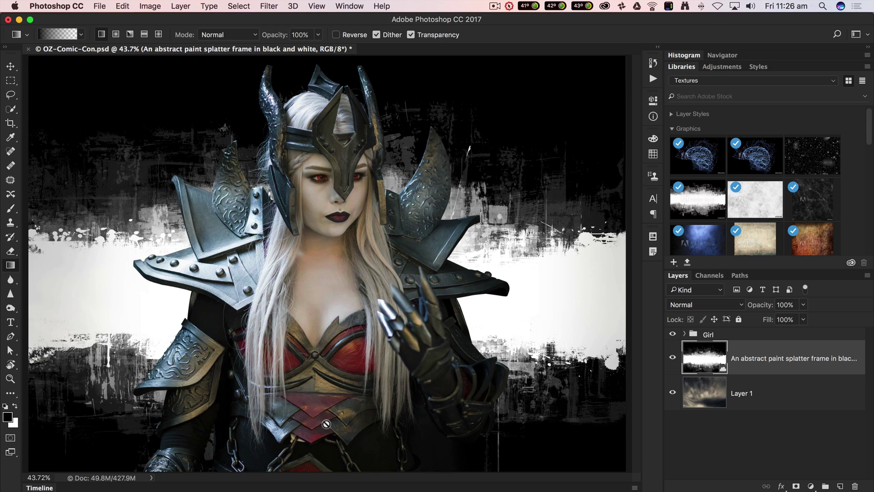
Step: Set the splatter layer to Multiply and add a top-to-bottom gradient mask so it only darkens the bottom
click(739, 305)
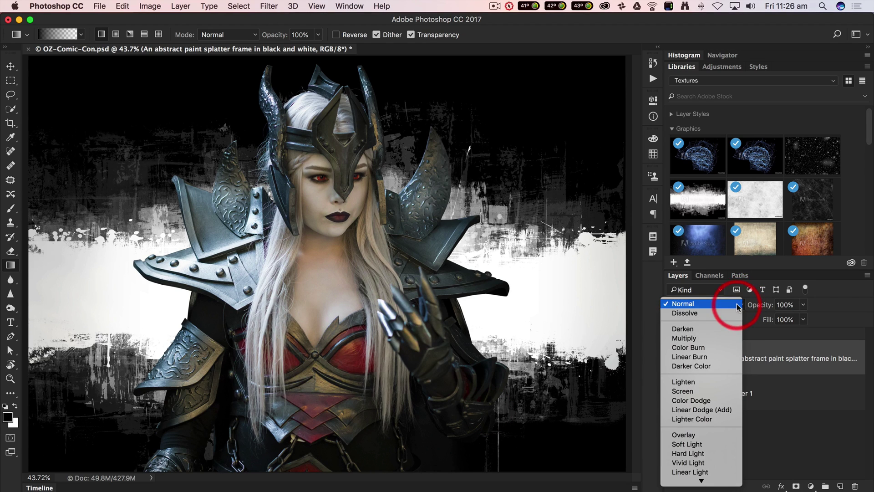
click(690, 339)
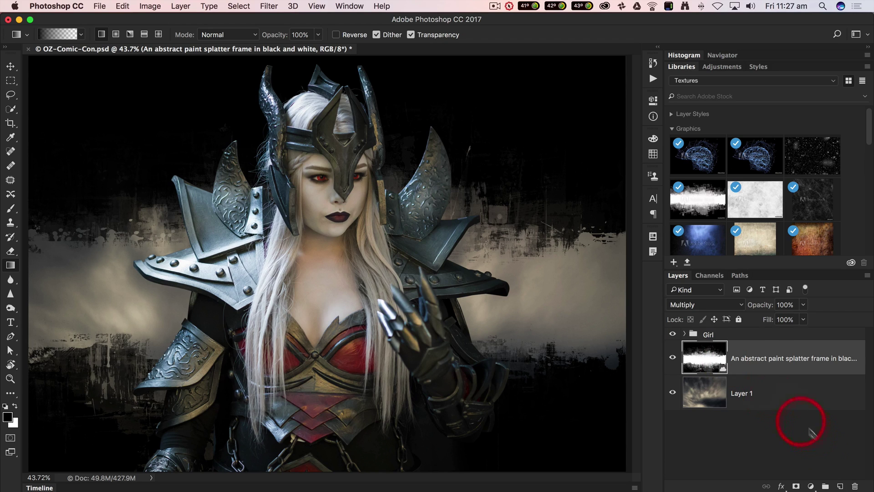
click(795, 486)
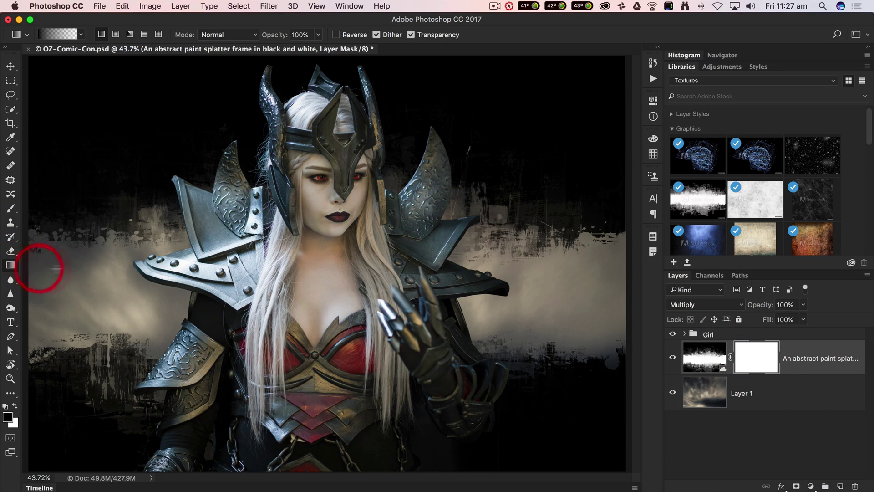
drag(113, 228, 110, 322)
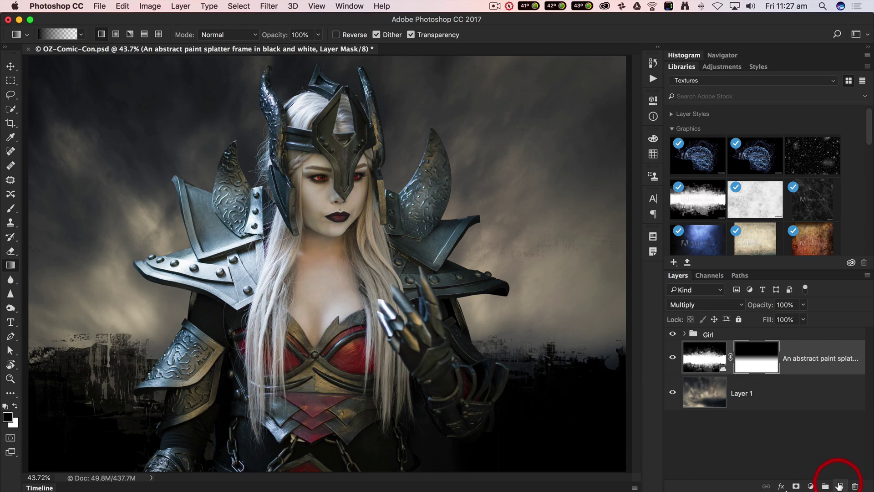
Step: Add a new empty layer and pick the High Forest brush from the Brushes library
click(839, 486)
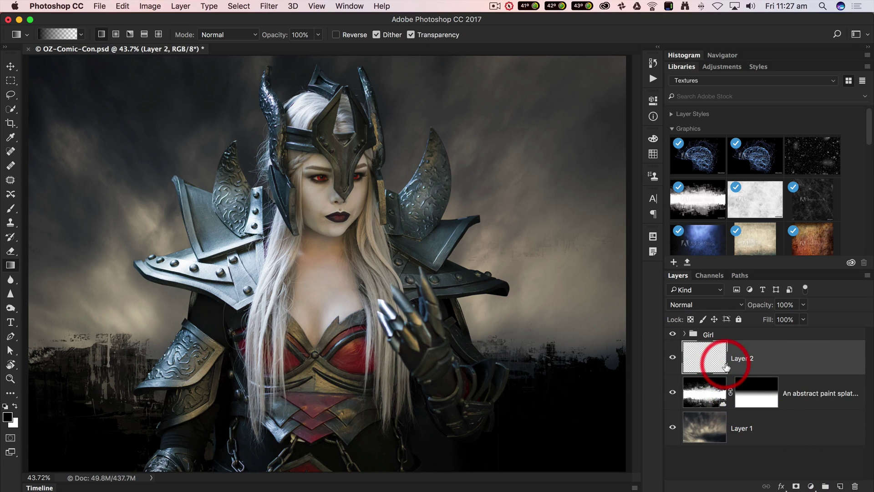
click(834, 83)
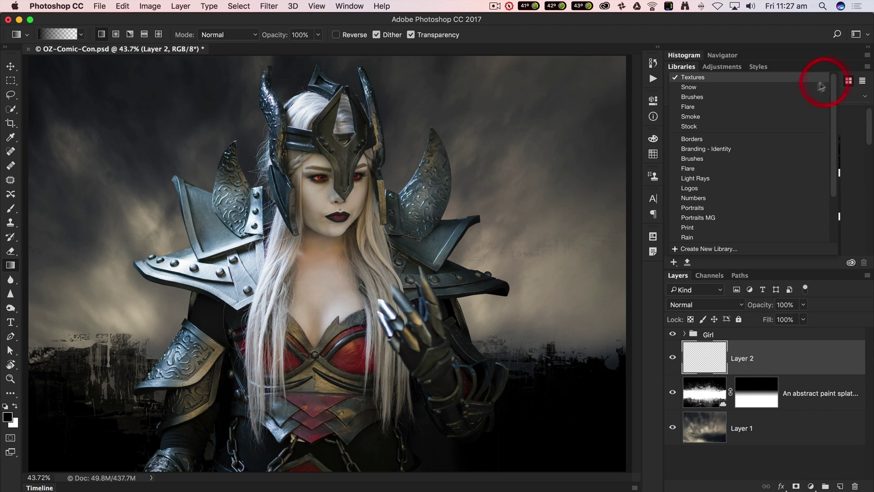
click(692, 158)
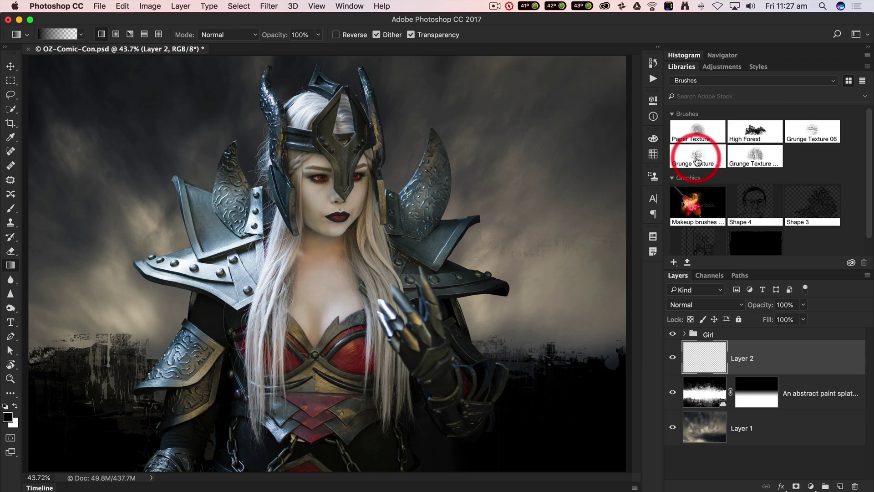
click(753, 135)
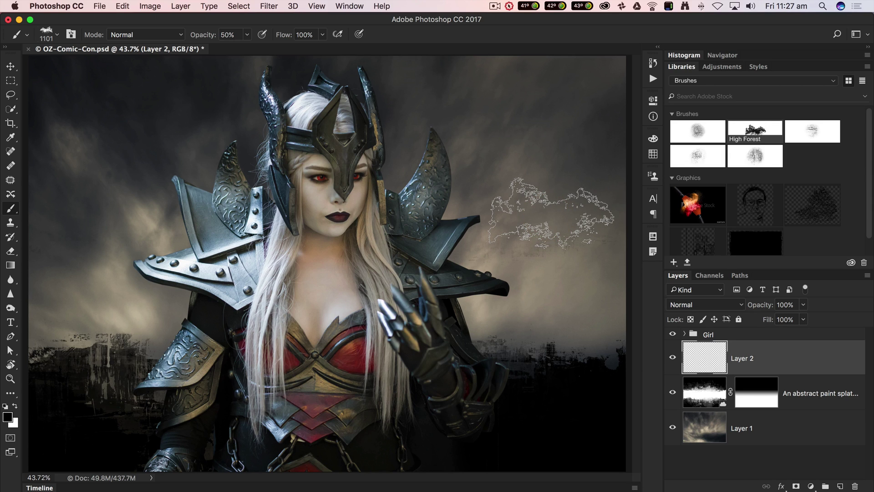
Step: Enlarge the High Forest brush and stamp tree silhouettes across the horizon
mouse_move(551, 211)
mouse_down()
mouse_move(605, 213)
mouse_move(546, 243)
mouse_move(544, 331)
mouse_up()
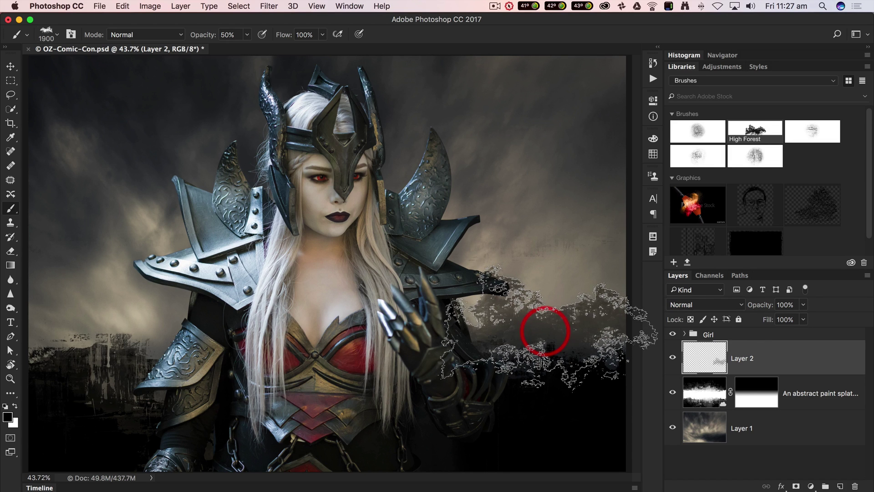
click(748, 341)
mouse_move(273, 291)
mouse_down()
mouse_move(121, 318)
mouse_move(111, 332)
mouse_up()
mouse_move(358, 327)
mouse_down()
mouse_move(241, 321)
mouse_move(15, 328)
mouse_up()
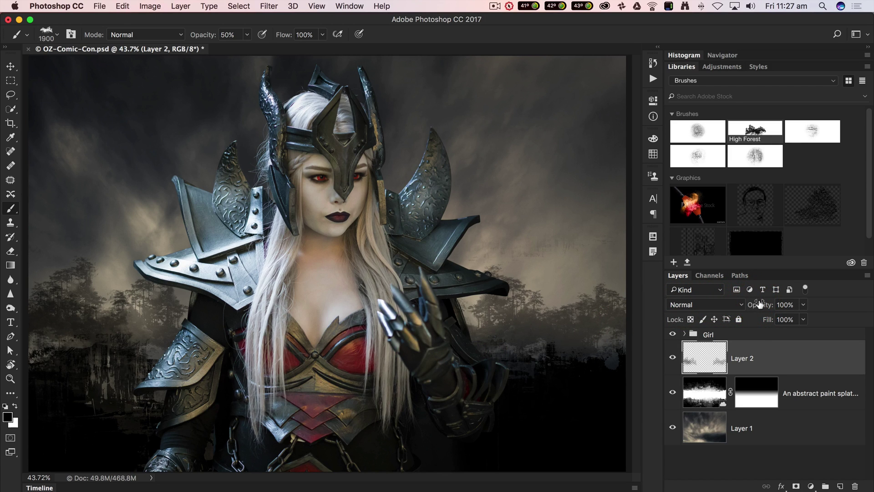
Step: With the Girl group selected, switch to the Snow library and right-click 'snow rain on a black background'
click(751, 337)
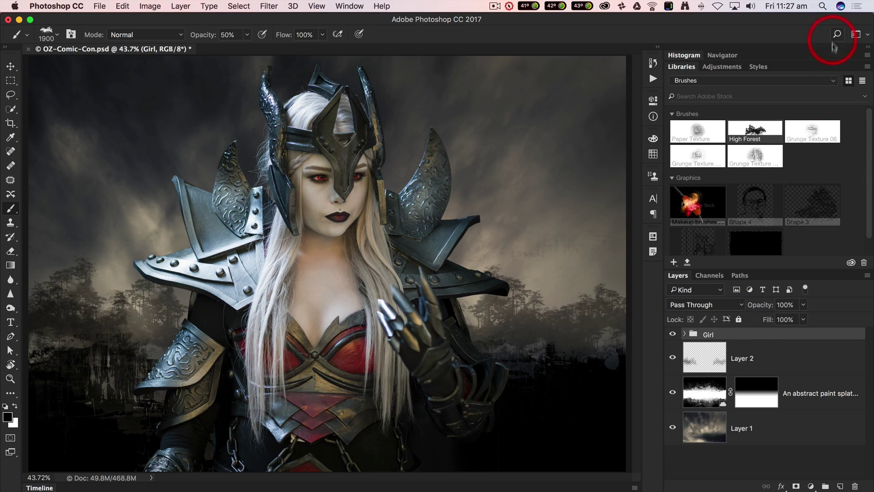
click(832, 82)
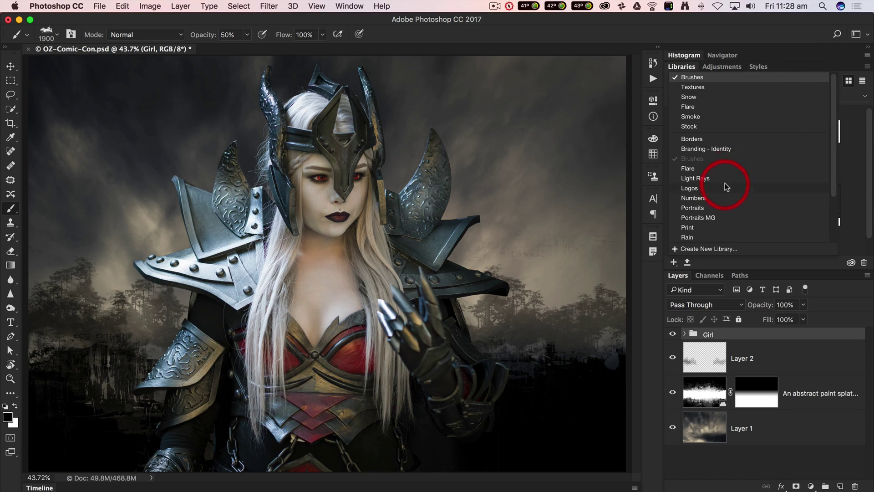
scroll(724, 183, down, 4)
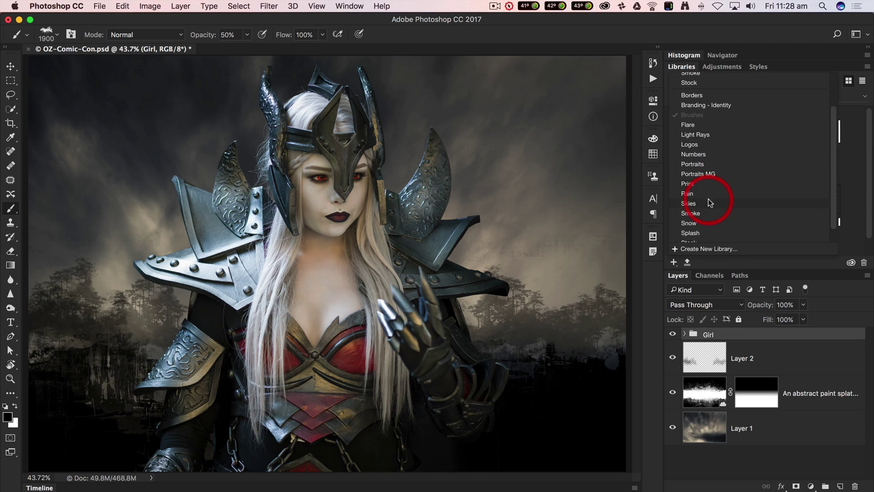
click(699, 223)
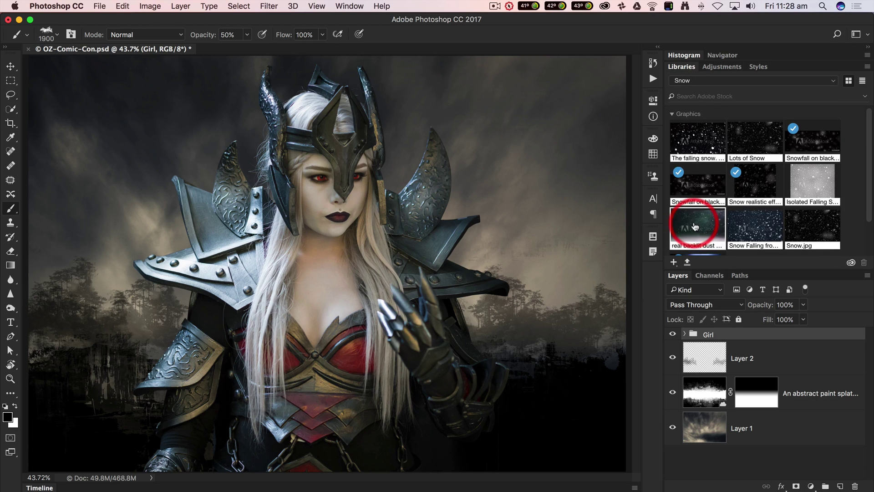
scroll(697, 226, down, 2)
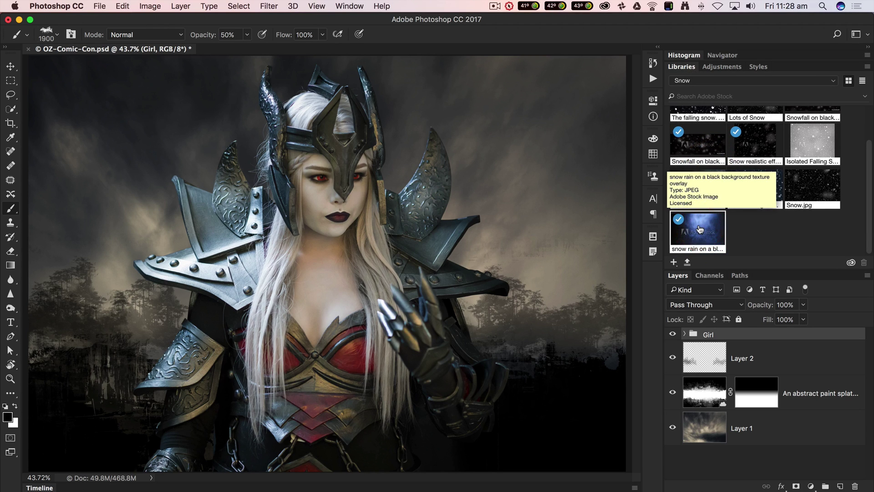
right_click(700, 229)
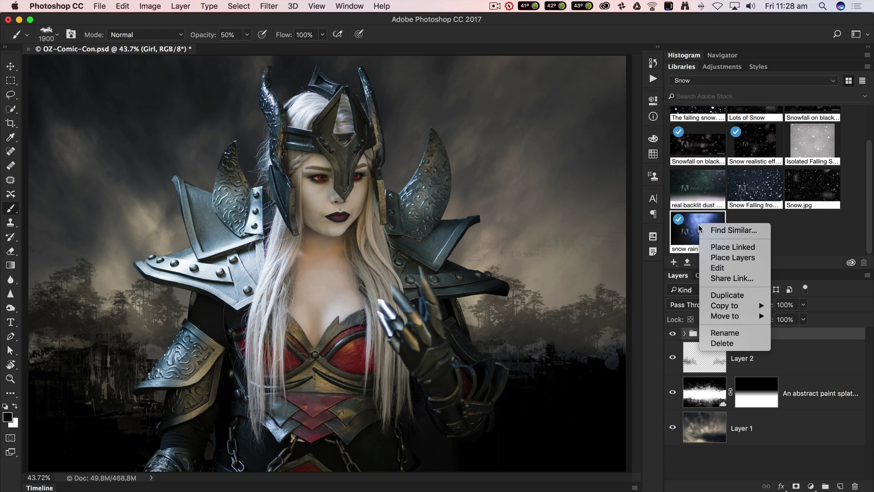
Step: Place the snow rain image as a linked layer and scale it to fill the canvas
click(731, 247)
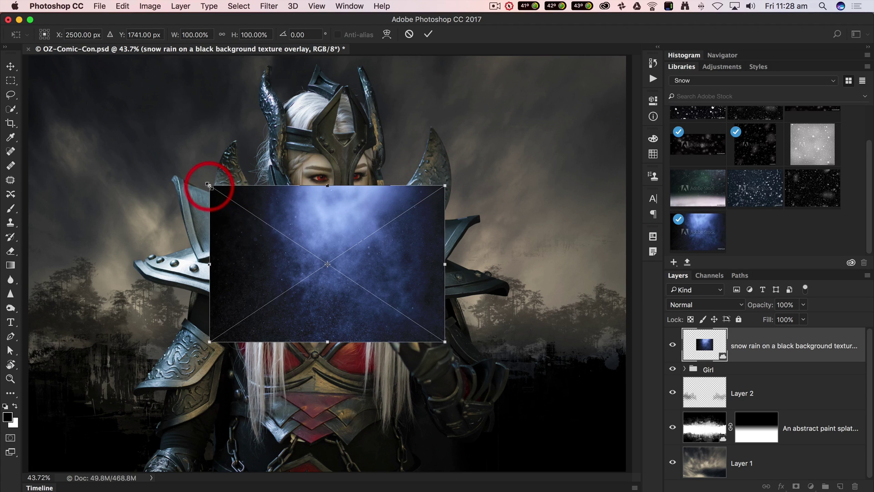
drag(208, 184, 27, 51)
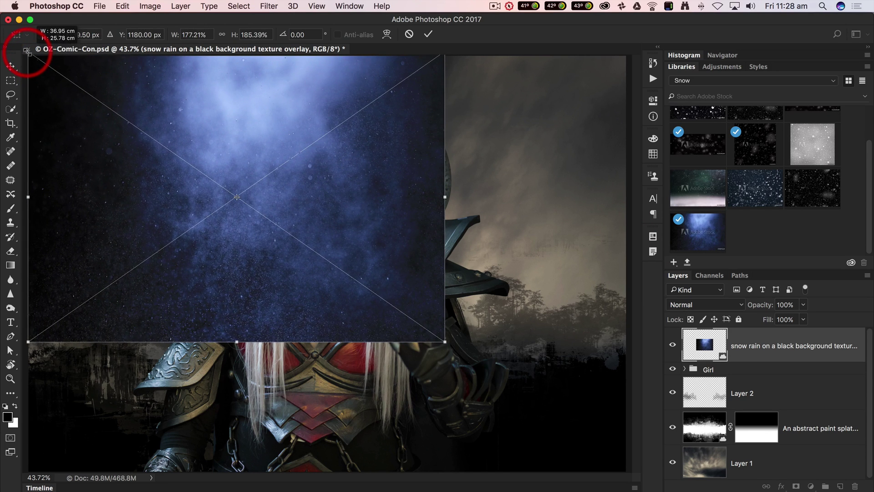
drag(444, 342, 623, 473)
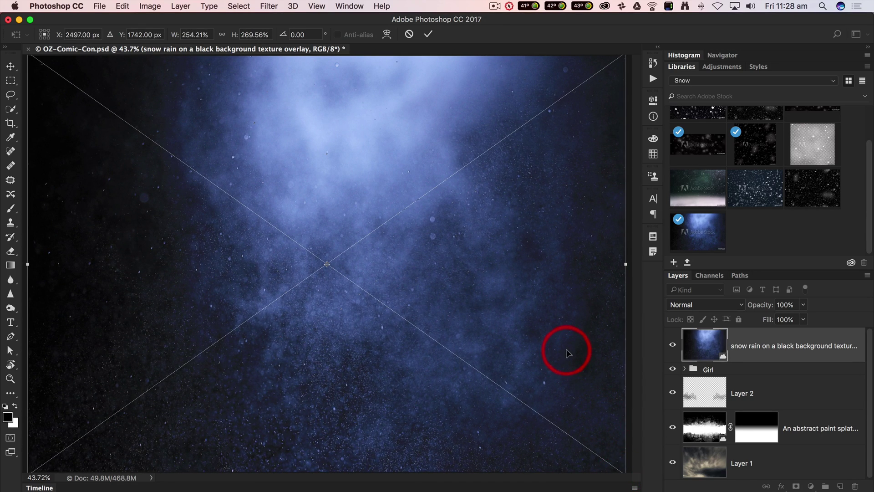
double_click(567, 353)
key(b)
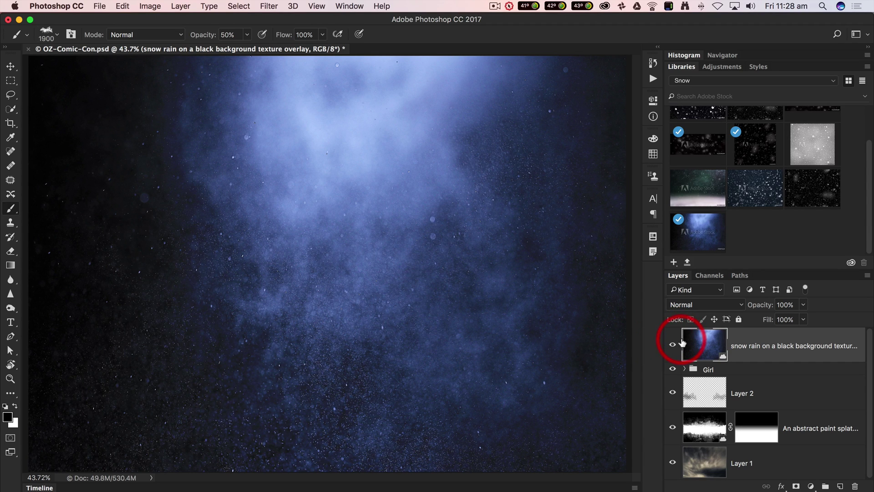
Step: Set the snow layer to Screen at 79% opacity and add a white layer mask
click(729, 305)
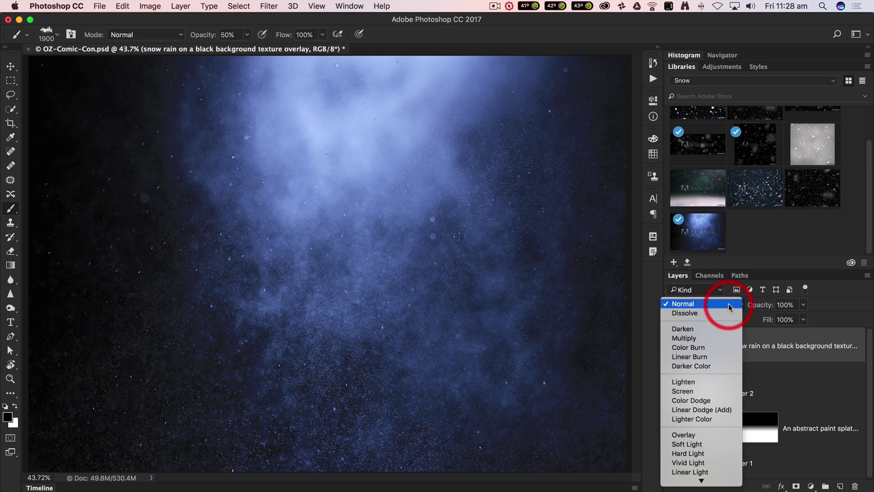
click(678, 390)
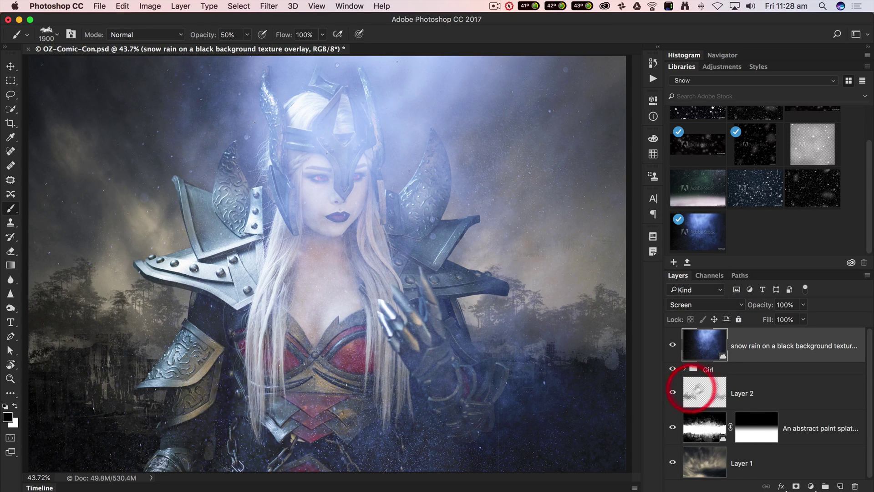
drag(761, 308, 753, 348)
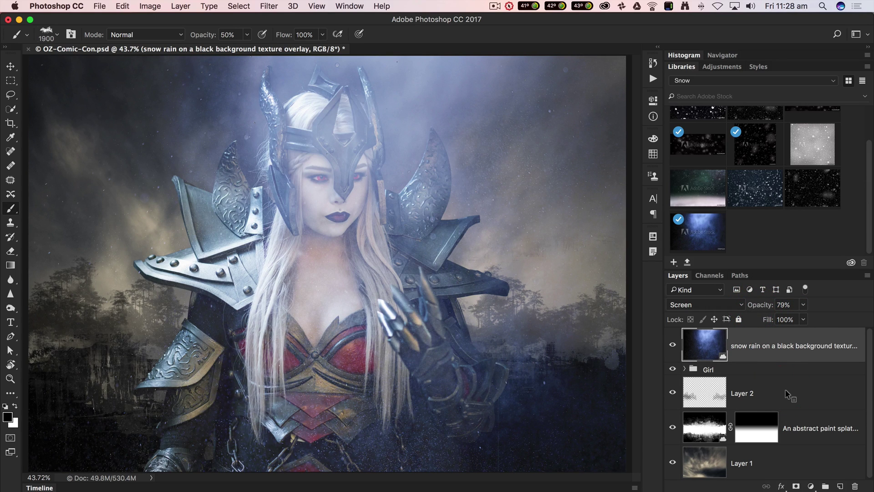
key(super+shift+m)
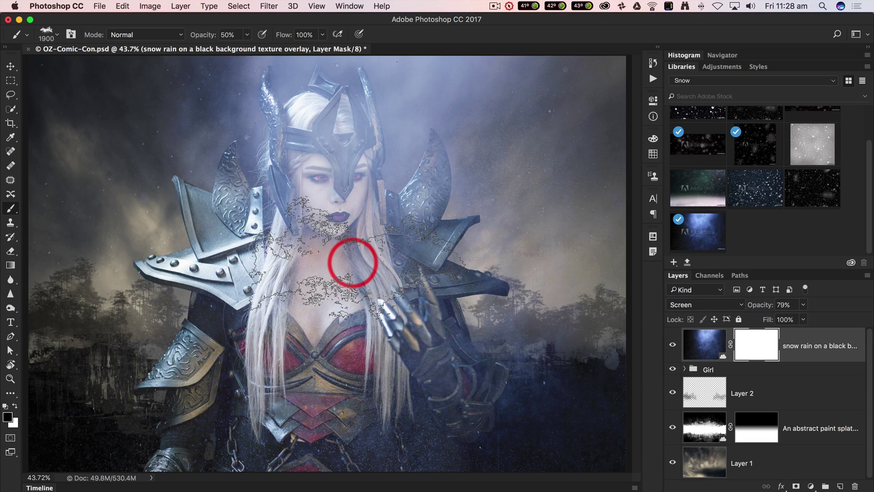
Step: Choose a soft round brush with 0% hardness at 80% opacity
click(57, 37)
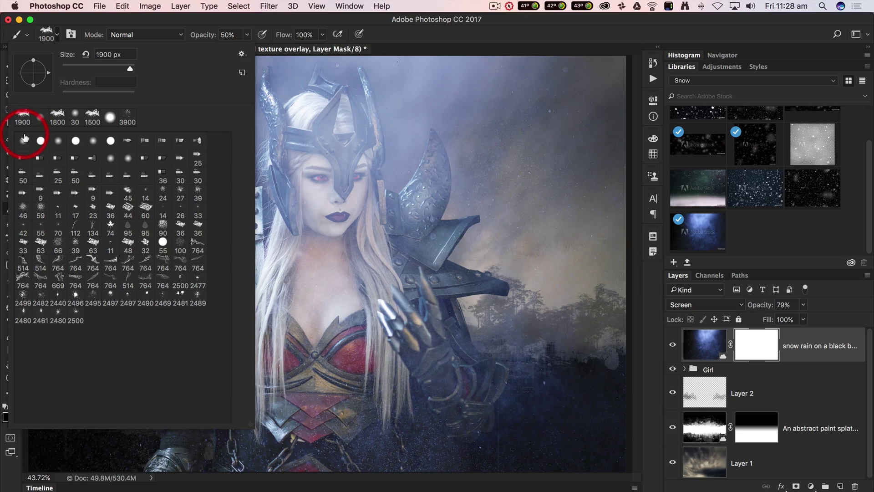
click(22, 142)
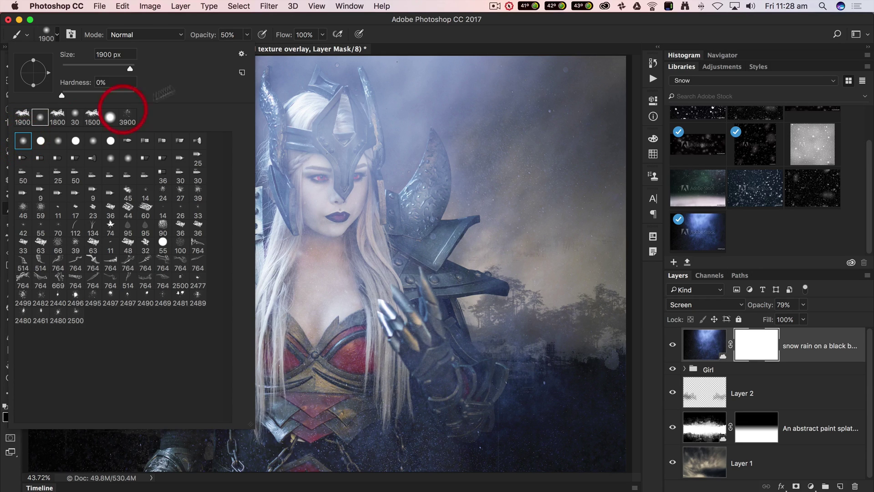
click(401, 35)
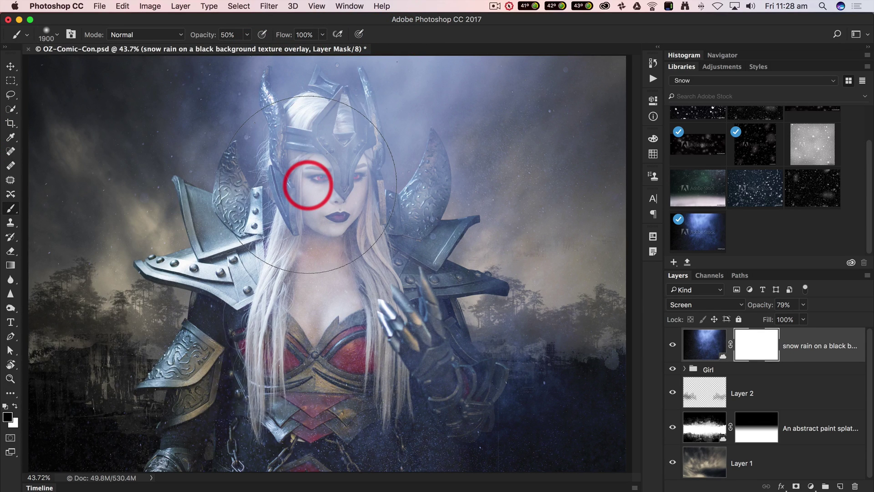
key(8)
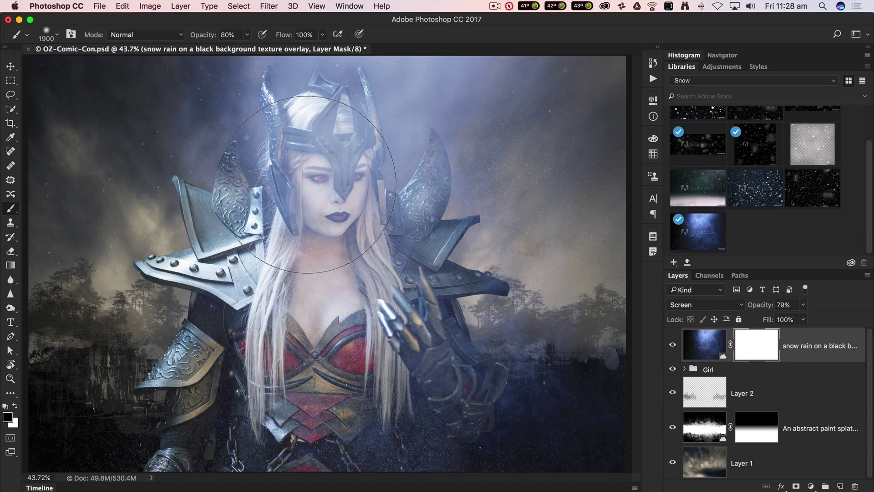
Step: Paint black on the mask over the face, chest, gauntlet, shoulders and helmet to clear the snow
mouse_move(314, 189)
mouse_down()
mouse_move(319, 211)
mouse_move(324, 199)
mouse_move(324, 273)
mouse_move(276, 345)
mouse_move(287, 383)
mouse_up()
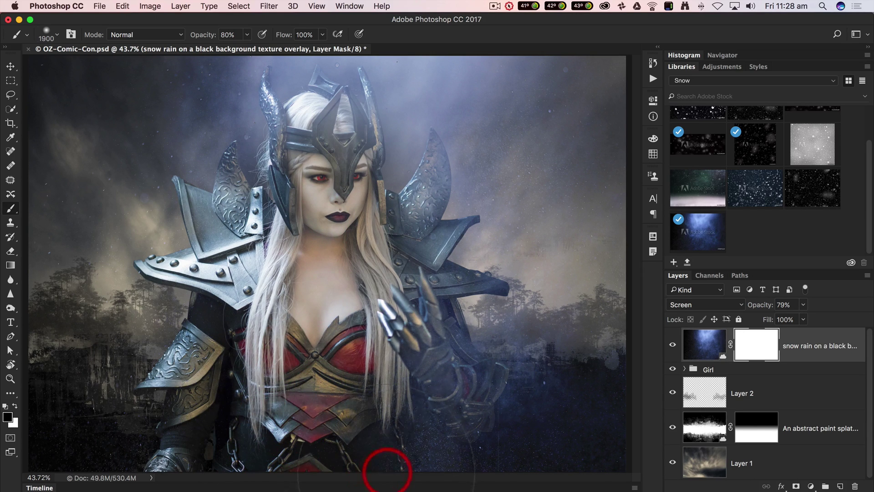
mouse_move(387, 471)
mouse_down()
mouse_move(366, 455)
mouse_move(379, 421)
mouse_up()
mouse_move(349, 369)
mouse_down()
mouse_move(369, 338)
mouse_move(340, 310)
mouse_move(347, 299)
mouse_move(334, 353)
mouse_move(373, 331)
mouse_up()
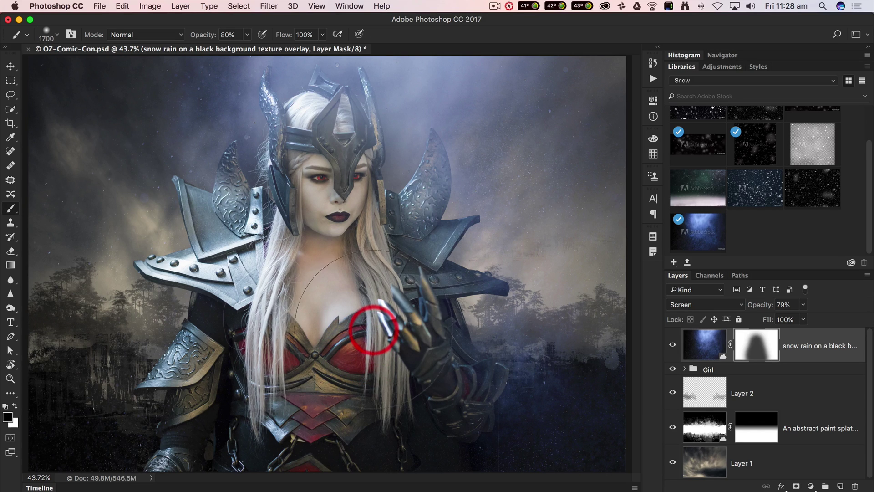
key(bracketleft)
key(bracketleft)
key(bracketleft)
key(bracketleft)
key(bracketleft)
key(bracketleft)
key(bracketleft)
key(bracketleft)
key(bracketleft)
key(bracketleft)
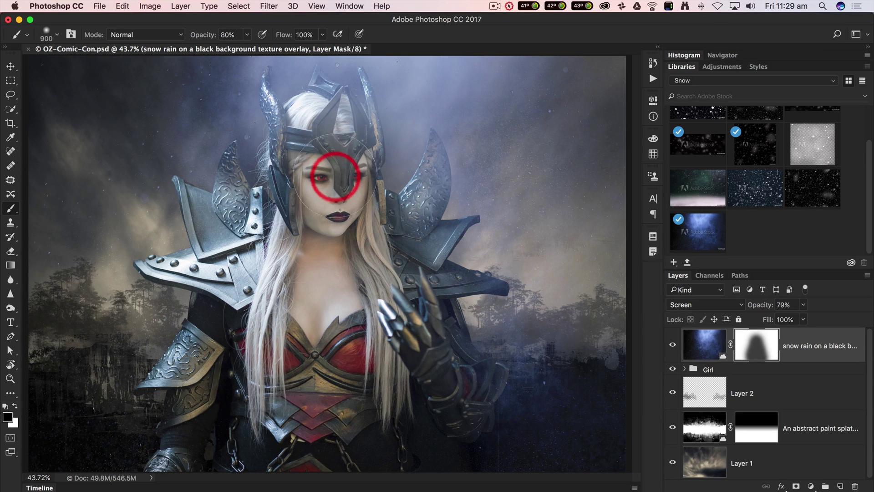
mouse_move(326, 132)
mouse_down()
mouse_move(314, 132)
mouse_move(297, 173)
mouse_move(339, 185)
mouse_move(335, 134)
mouse_move(328, 137)
mouse_move(332, 155)
mouse_up()
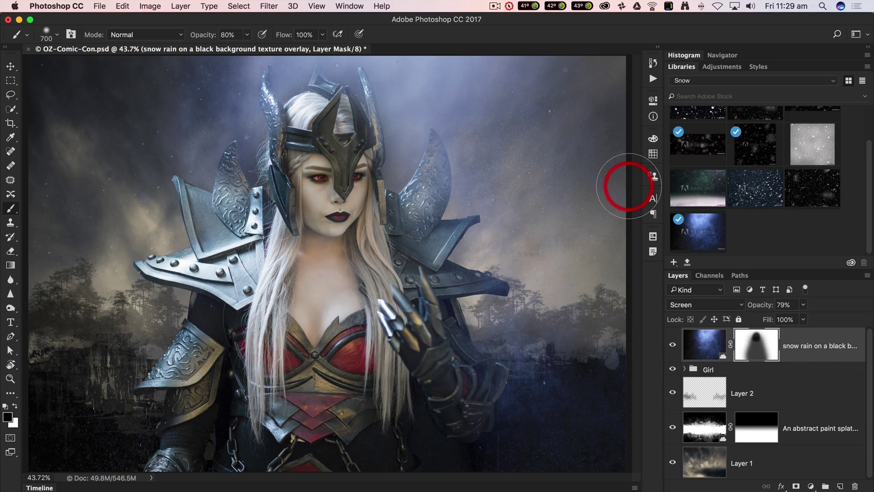